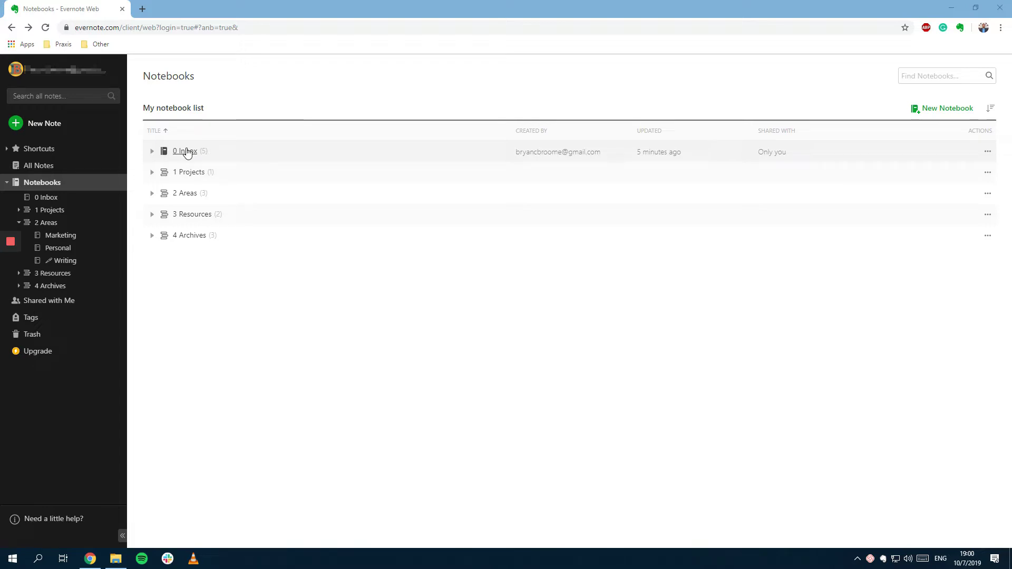
Expand 1 Projects and Building a Second Brain to show its two notes
click(152, 174)
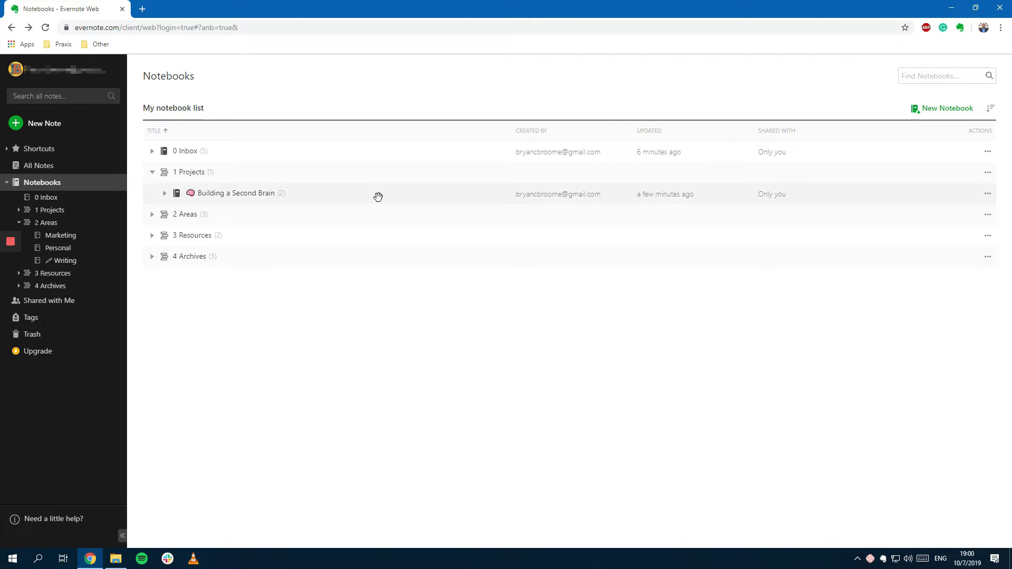
click(153, 173)
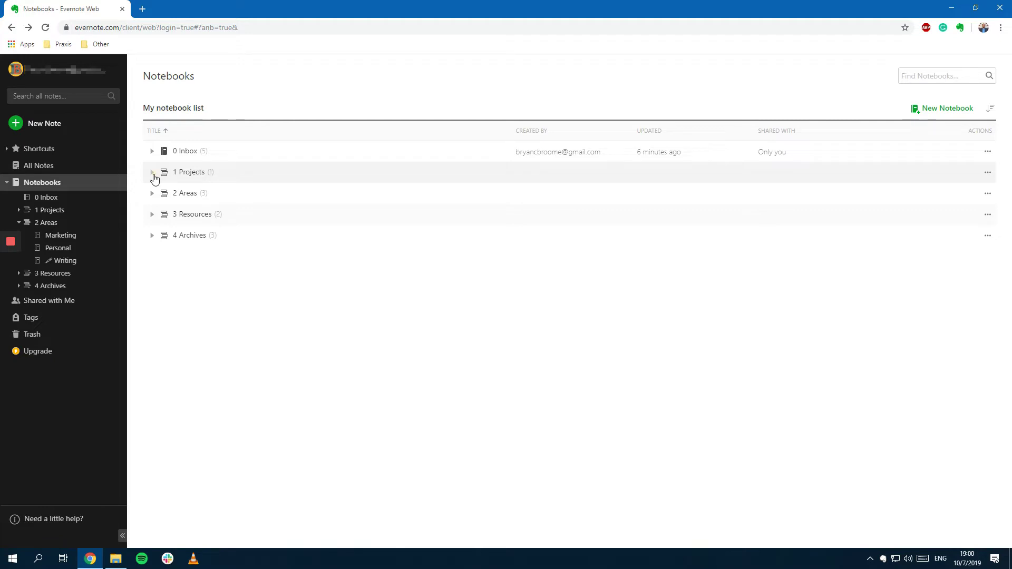
click(153, 172)
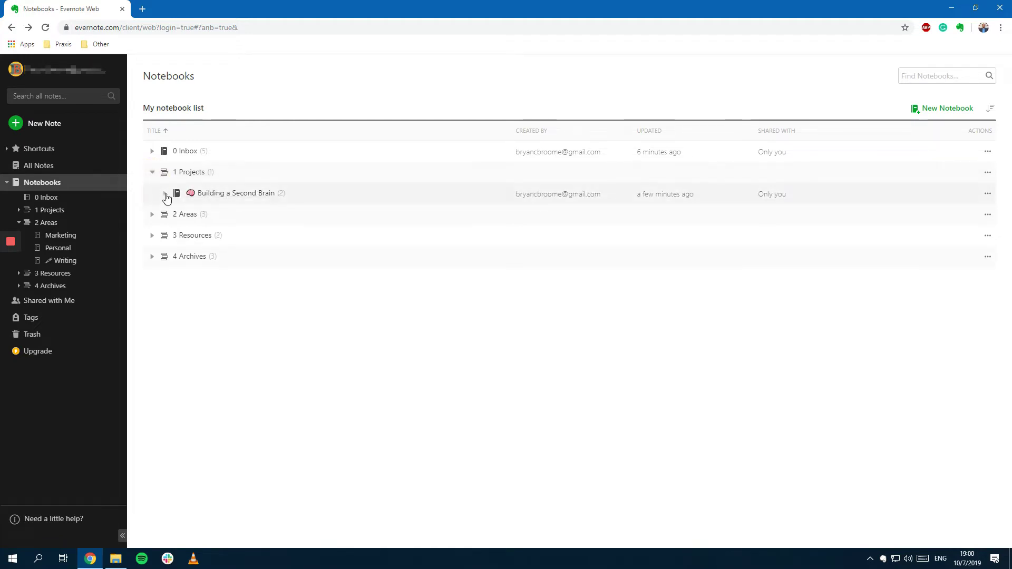
click(165, 195)
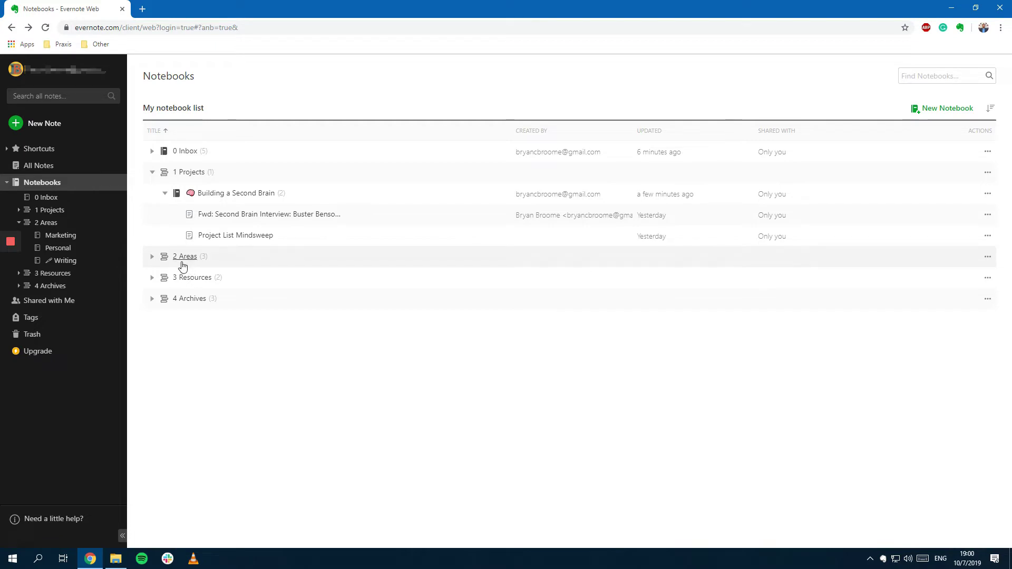
Expand 2 Areas, collapse the Personal notebook, and expand 3 Resources
click(152, 258)
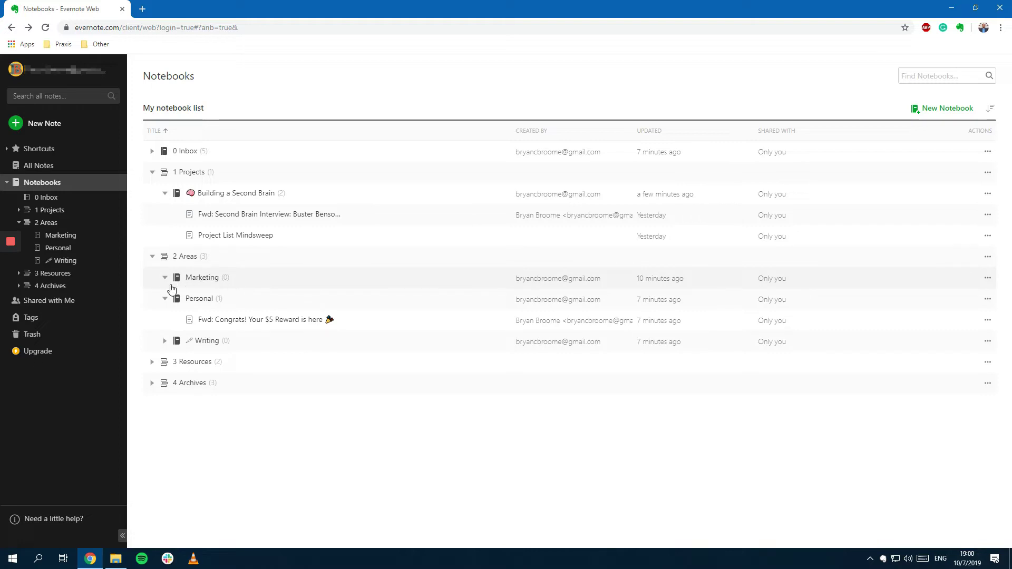
click(165, 298)
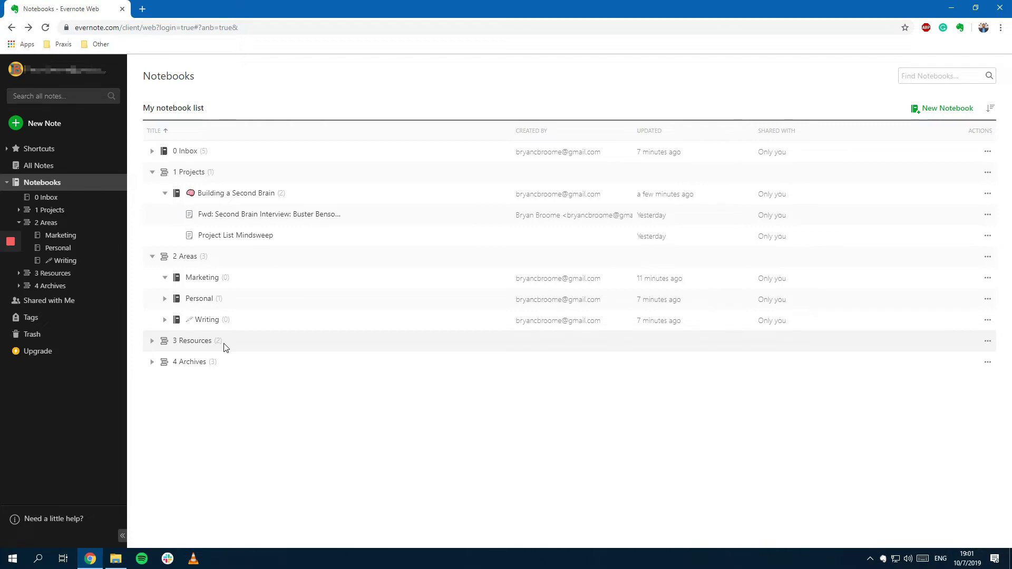
click(152, 341)
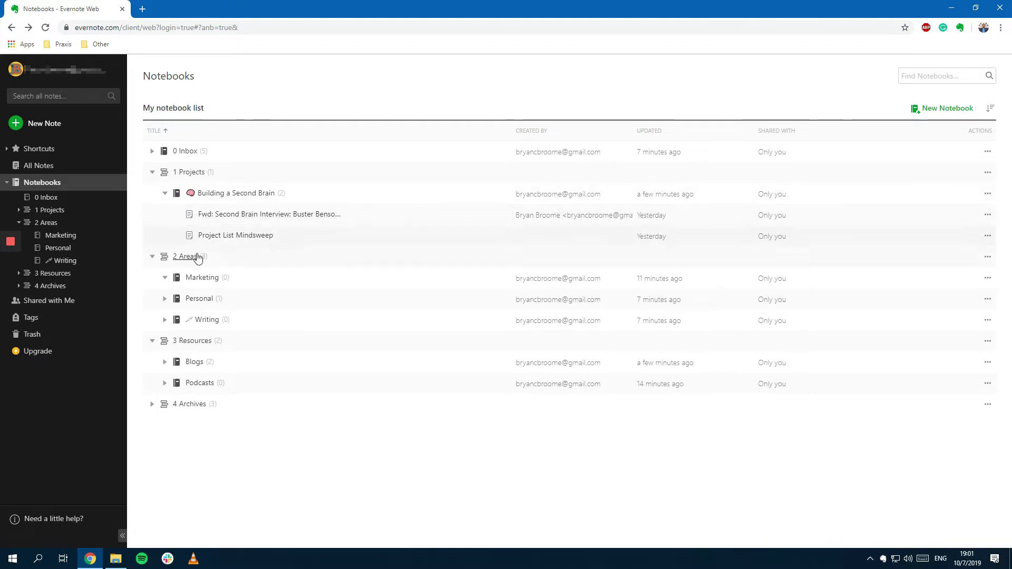
Expand 4 Archives plus Marketing Interview, Marketing Roadmap to Success and Marketing Role Description
click(152, 404)
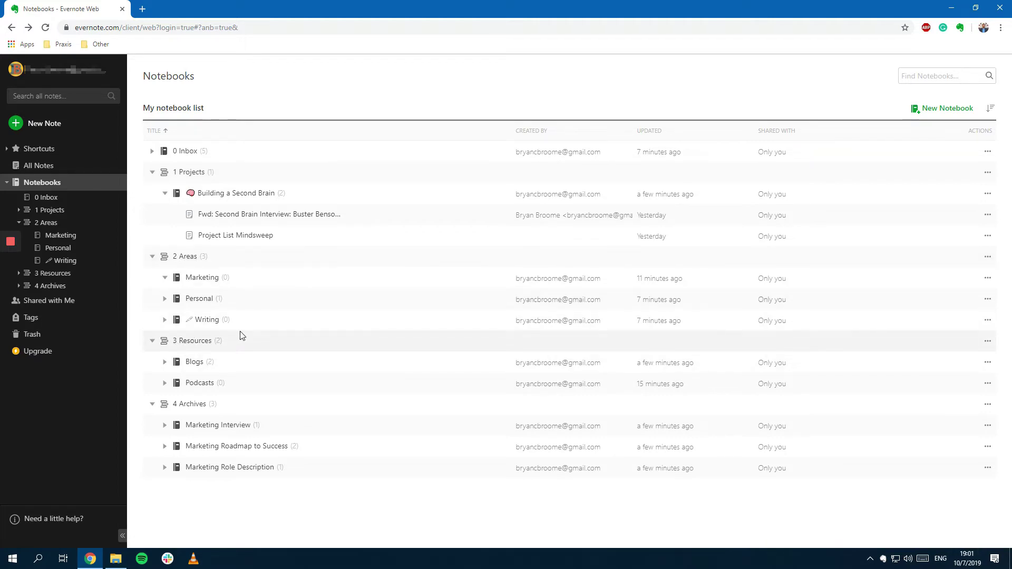
click(165, 425)
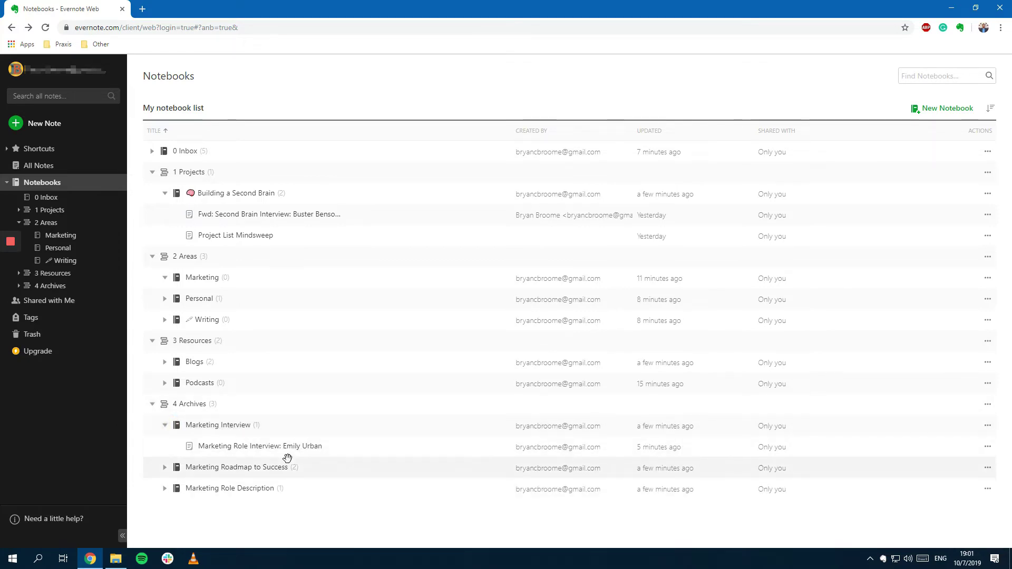
click(165, 467)
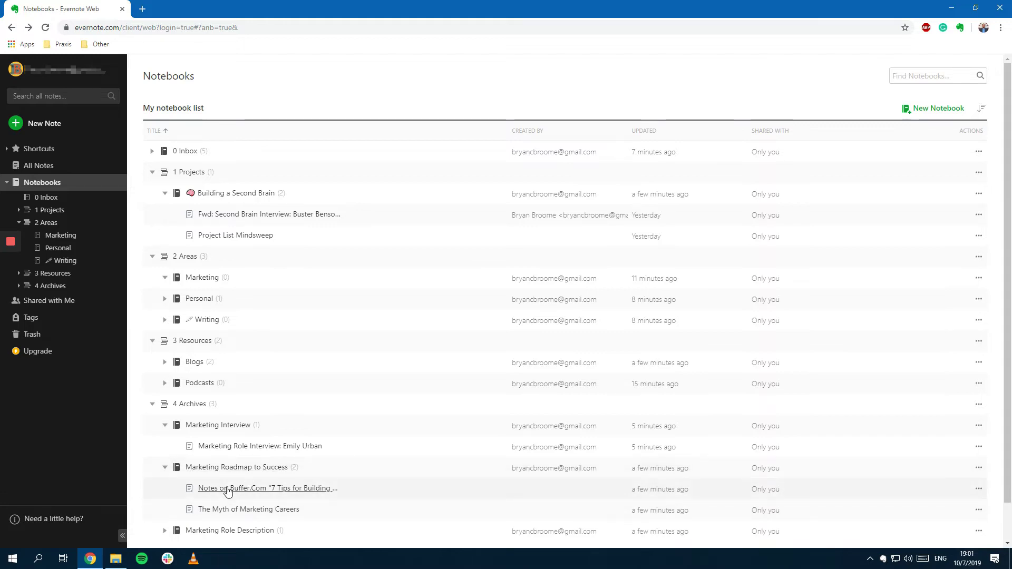
scroll(232, 486, down, 1)
click(163, 494)
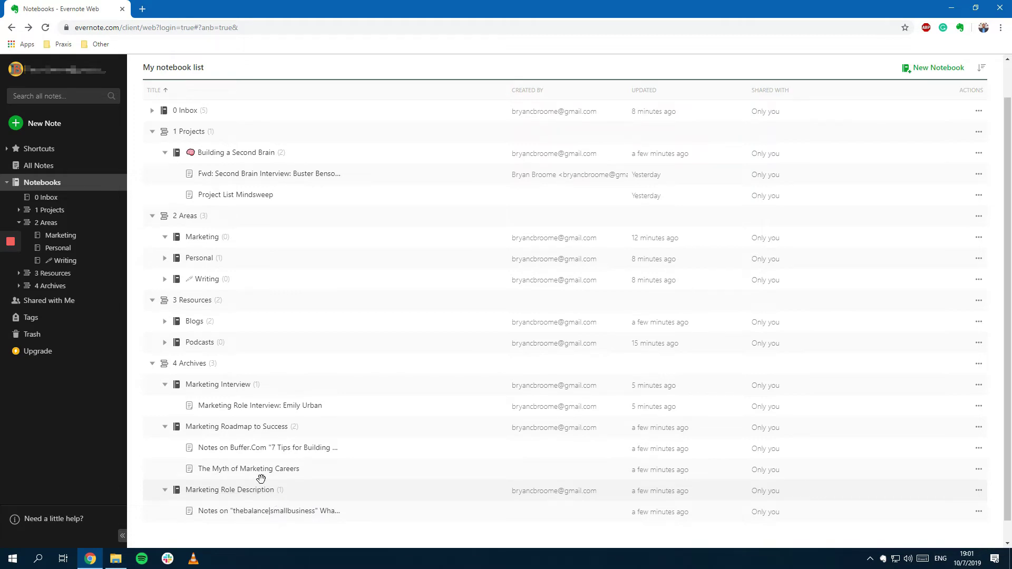
Expand 0 Inbox to list its five unfiled notes
click(152, 110)
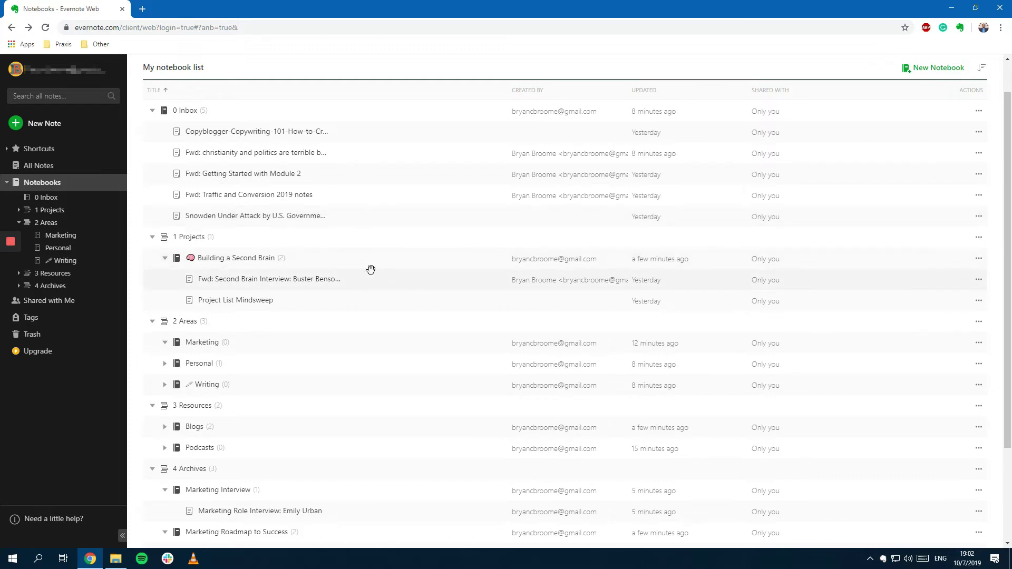
Open the Copyblogger Copywriting 101 PDF note and advance to the page after the cover
click(264, 131)
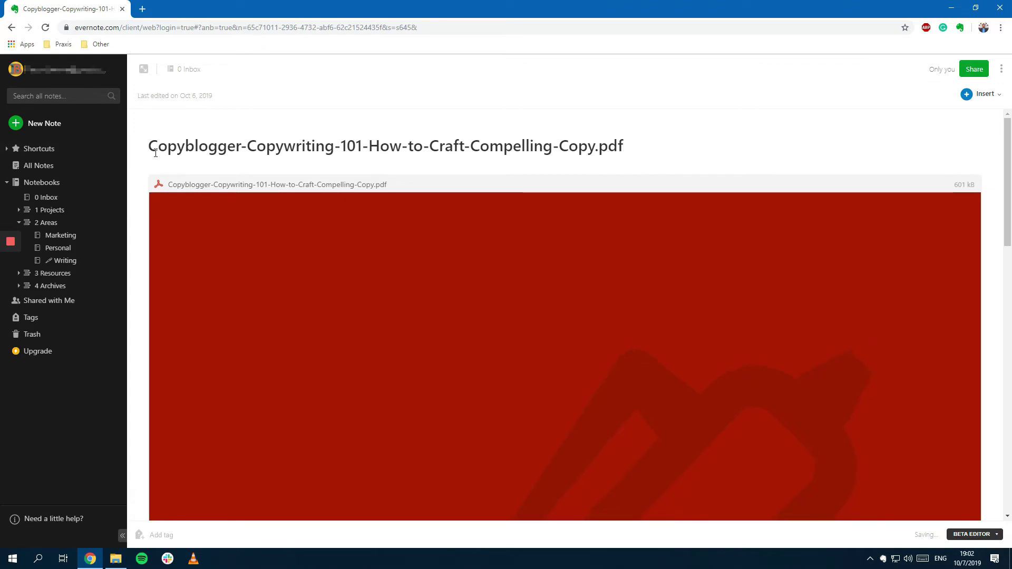
scroll(483, 222, down, 6)
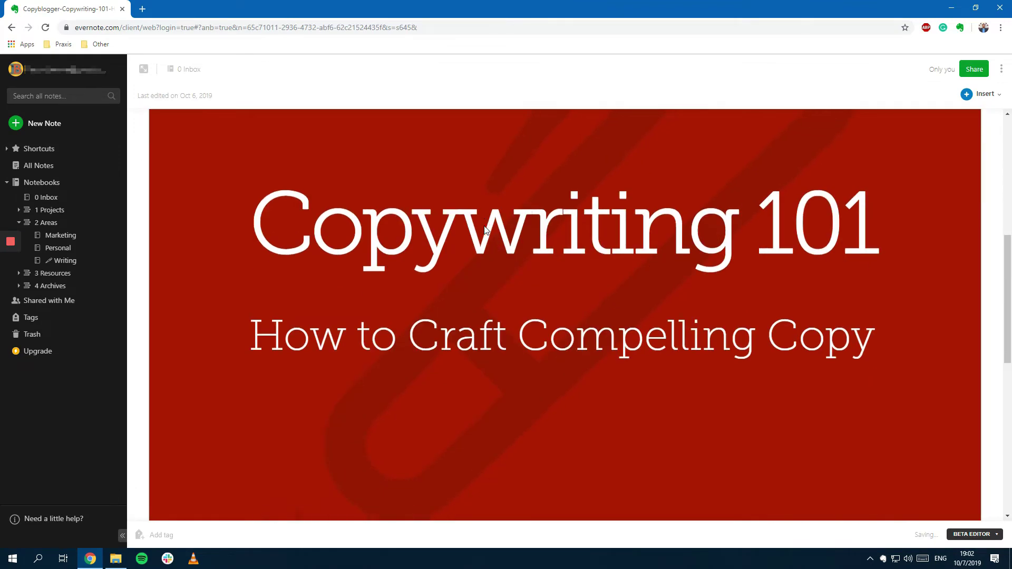
scroll(484, 225, down, 5)
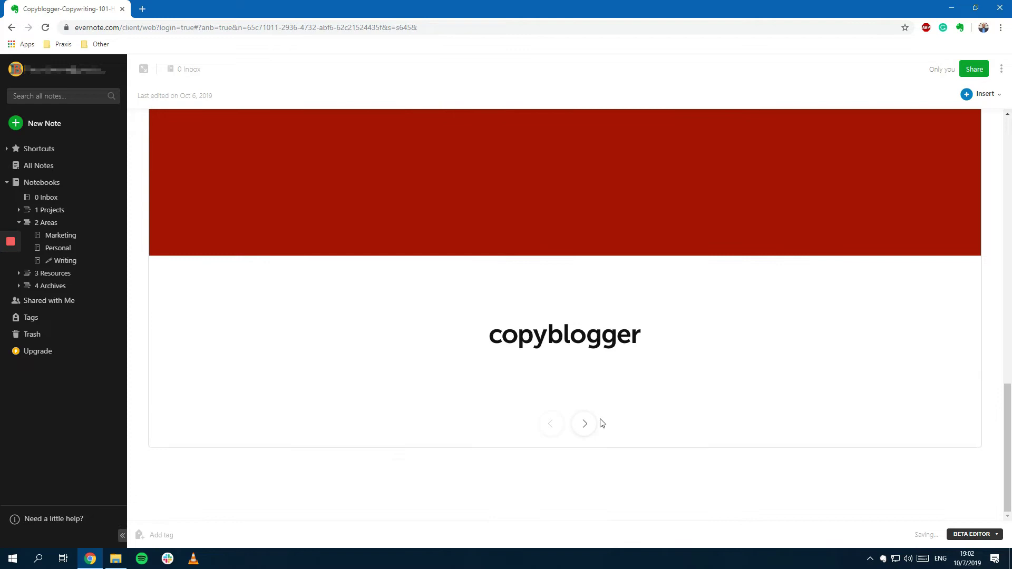
scroll(577, 379, up, 2)
scroll(577, 355, down, 2)
click(584, 425)
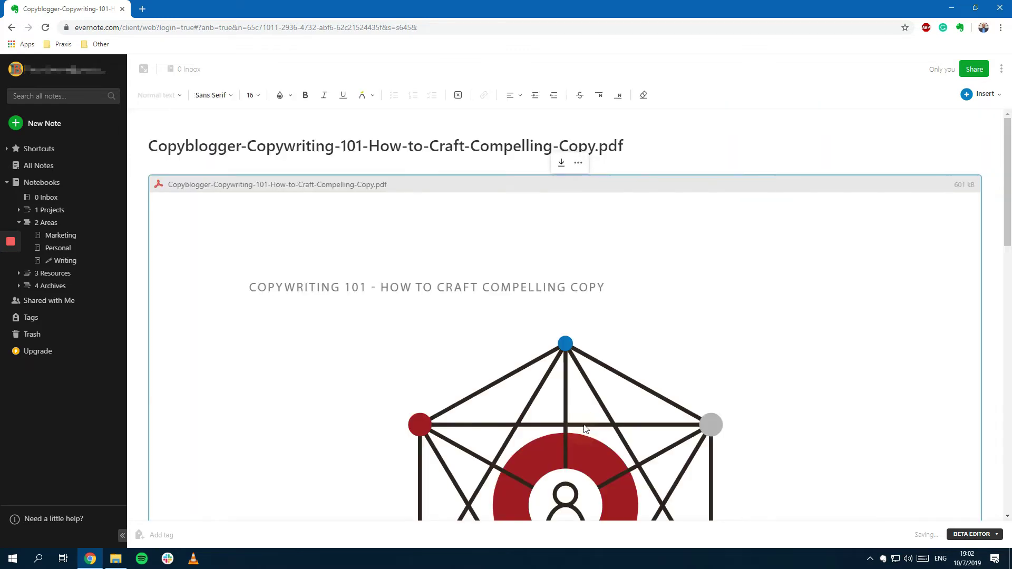
Return to the notebook list with 3 Resources and 0 Inbox expanded
click(11, 28)
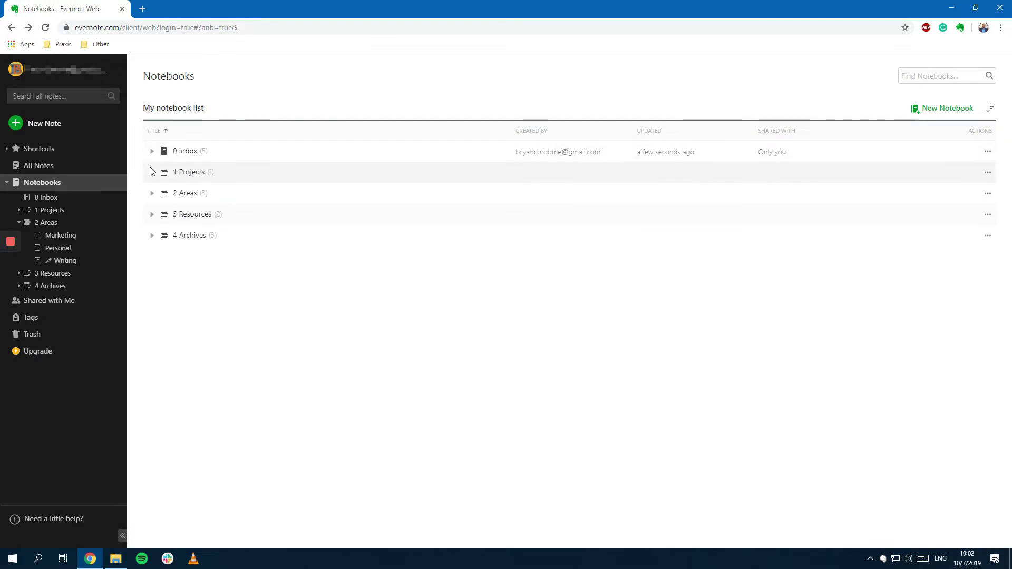
click(152, 214)
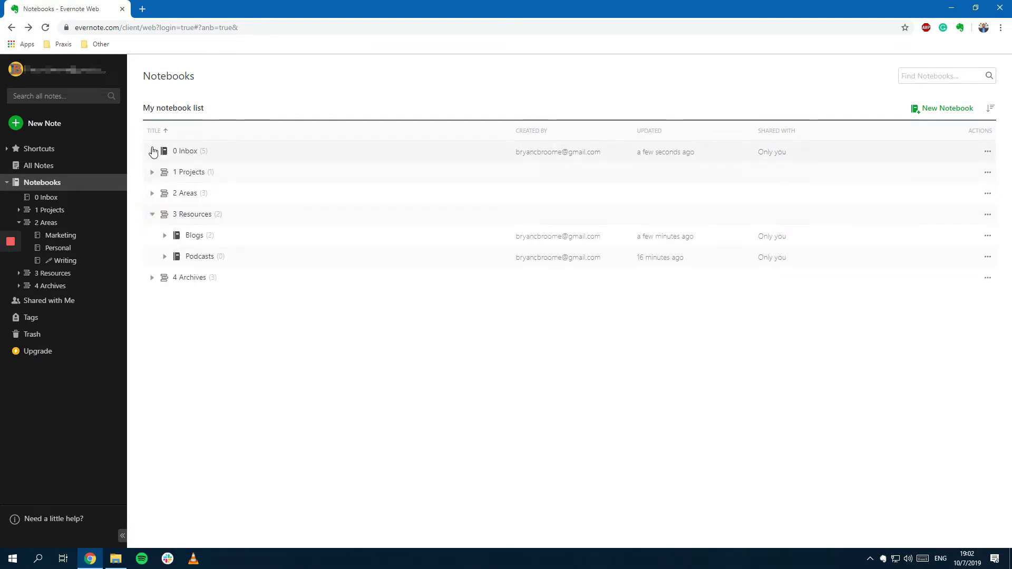
click(152, 152)
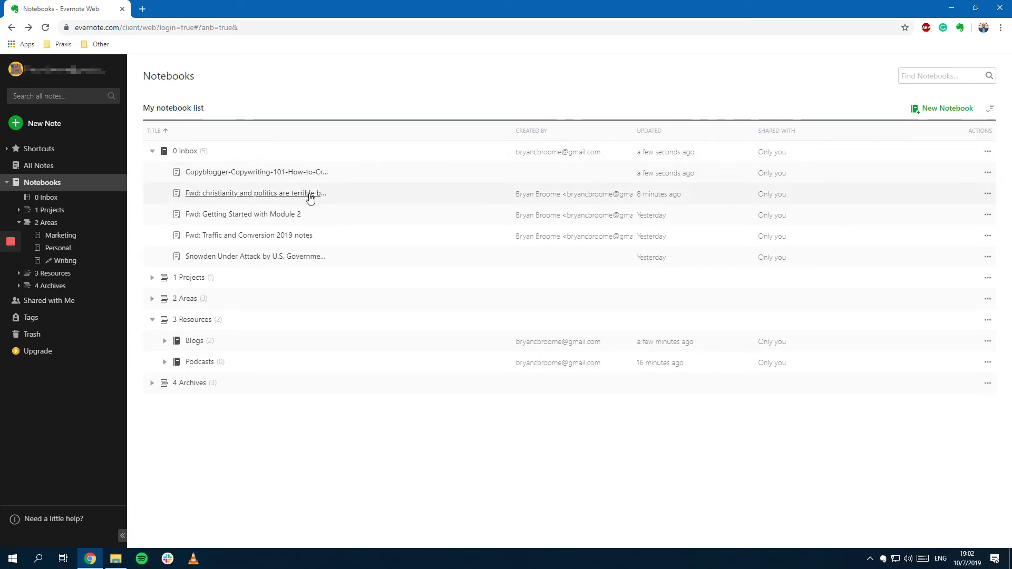
Create a PDFs notebook under 3 Resources and move the Copyblogger note into it
click(947, 108)
click(561, 304)
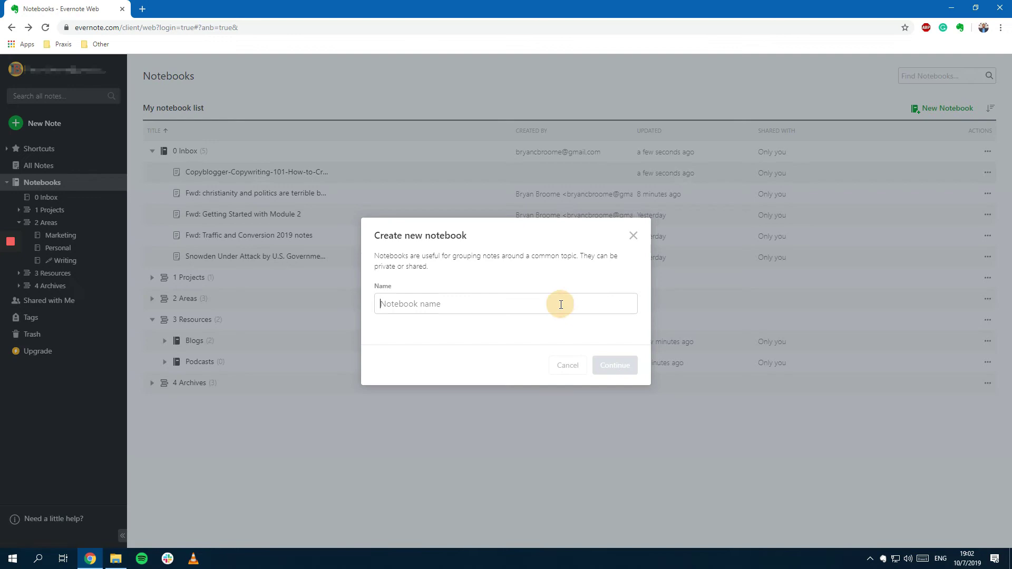
text(PDFs)
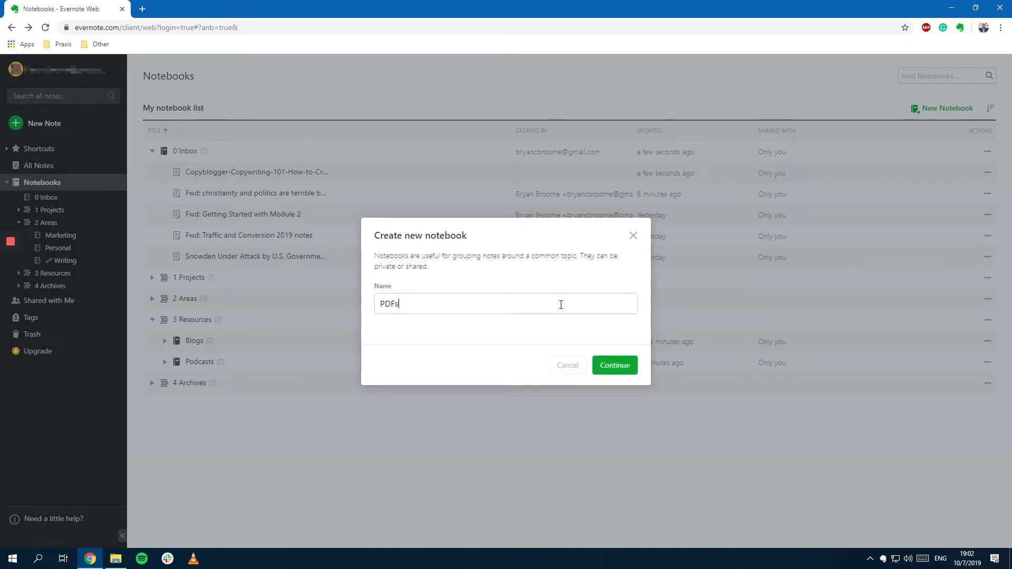
key(Return)
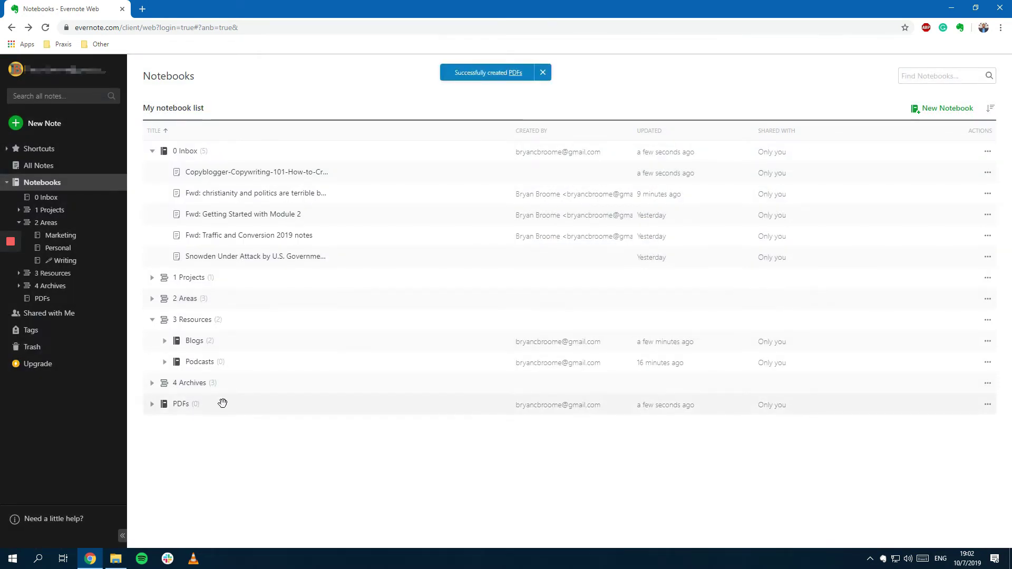
drag(223, 404, 233, 324)
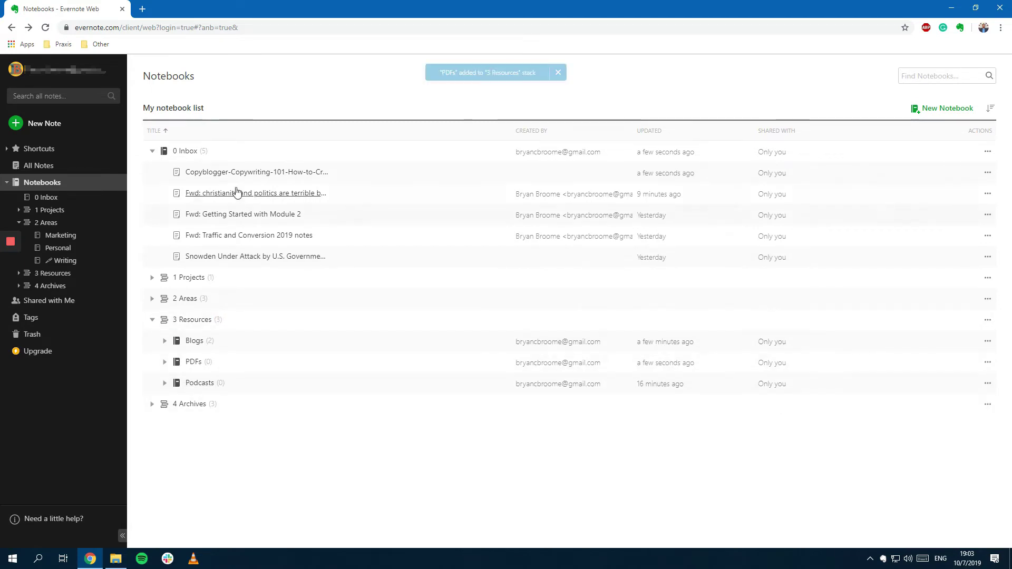
drag(348, 170, 235, 366)
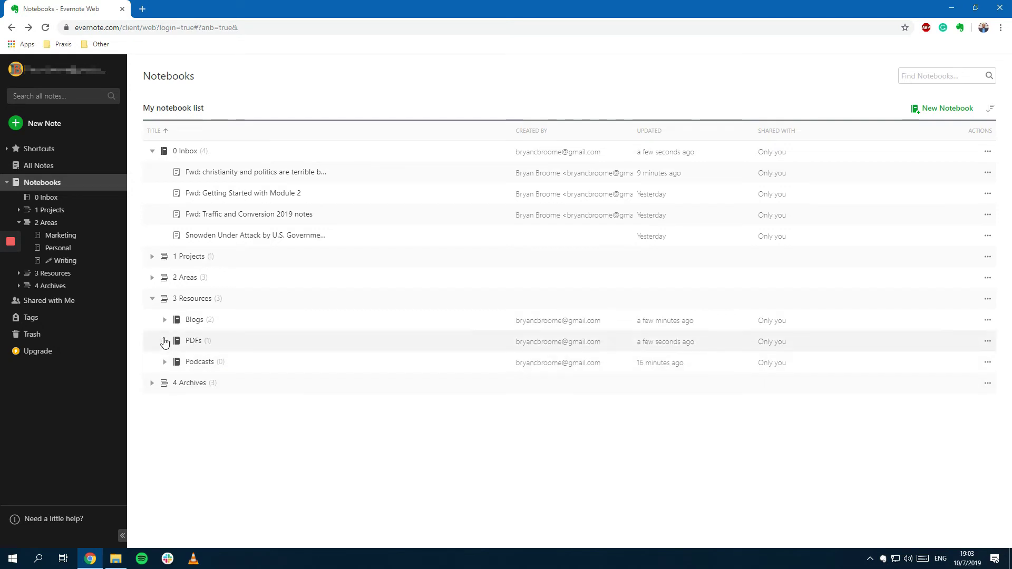
Duplicate the Copyblogger note inside the PDFs notebook
click(164, 342)
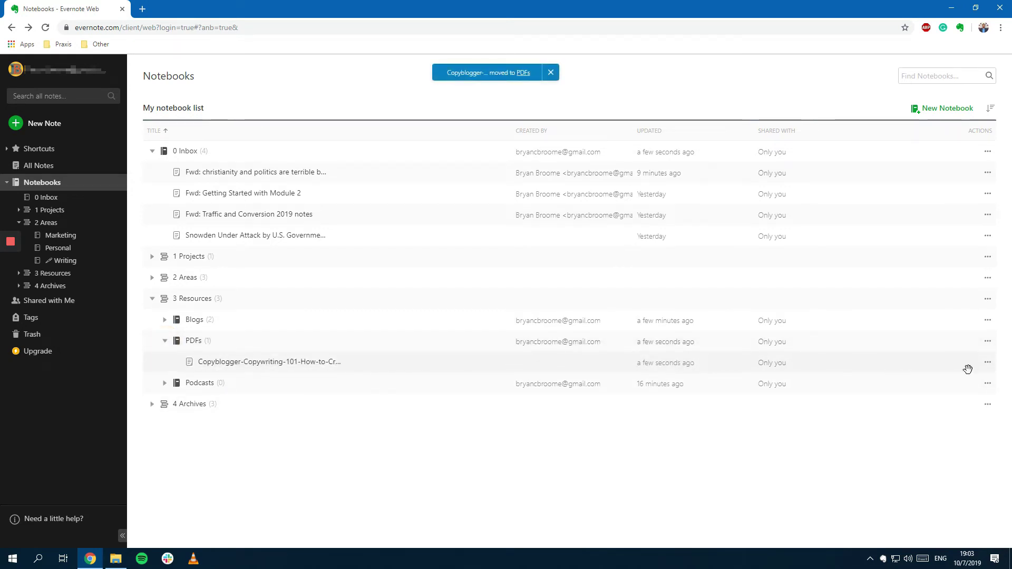
click(988, 362)
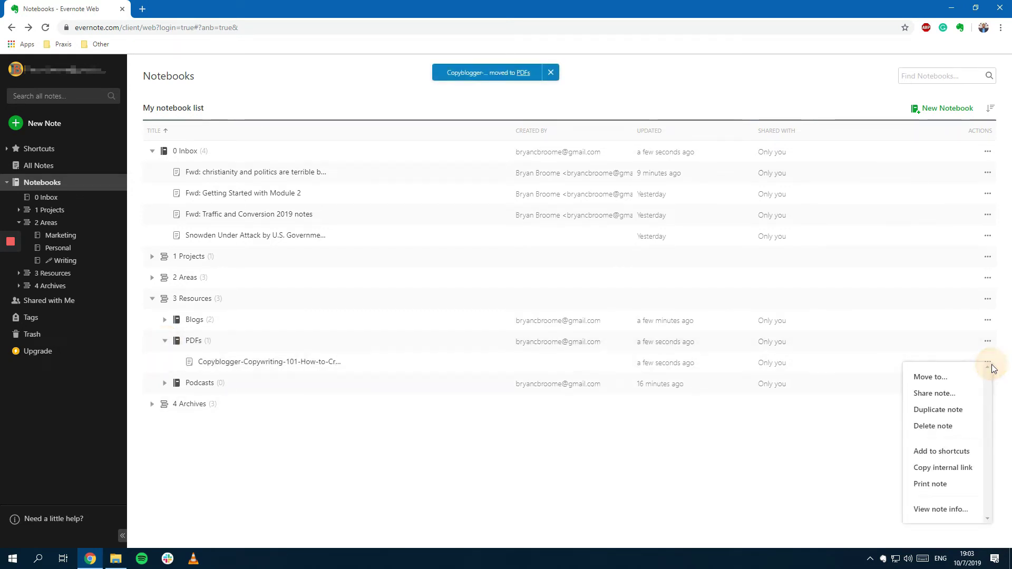
click(930, 417)
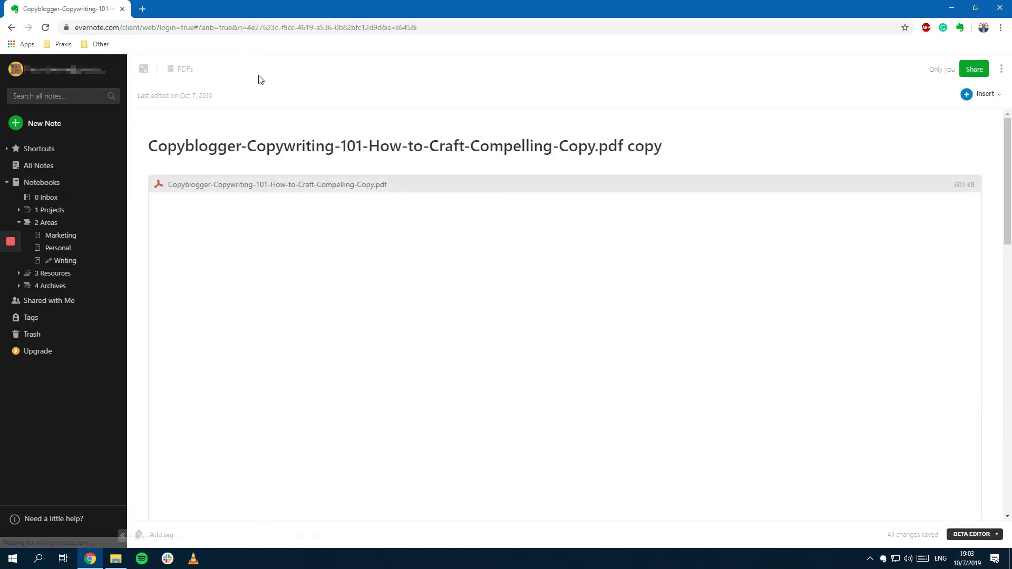
Move one Copyblogger copy from PDFs into the Marketing notebook under 2 Areas
click(11, 27)
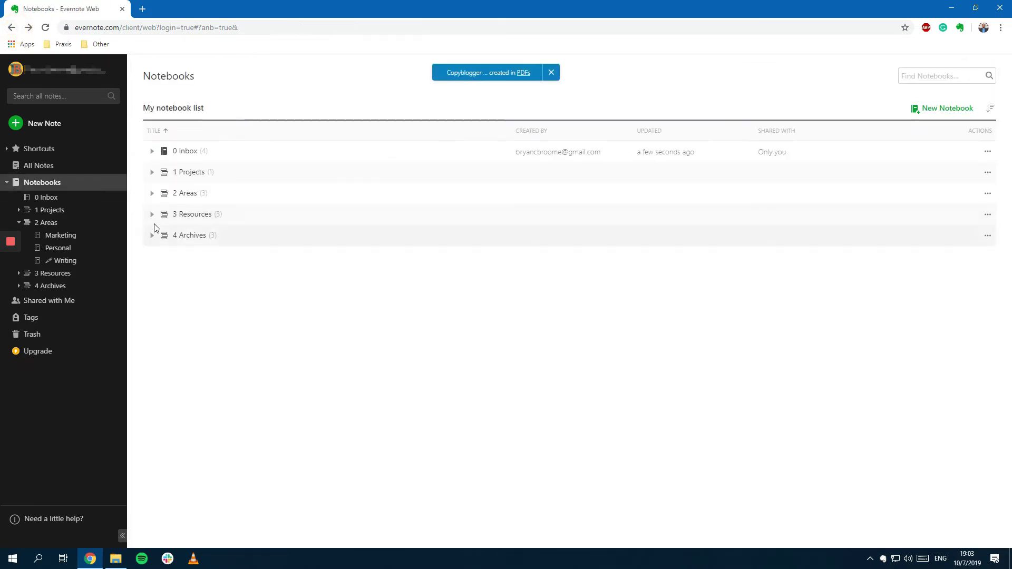
click(152, 214)
click(152, 193)
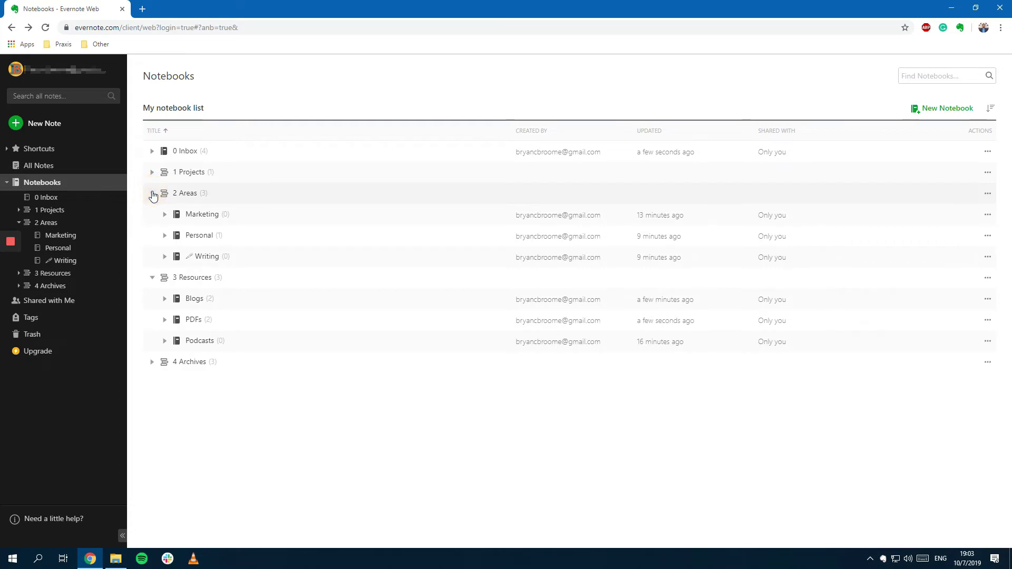
click(165, 215)
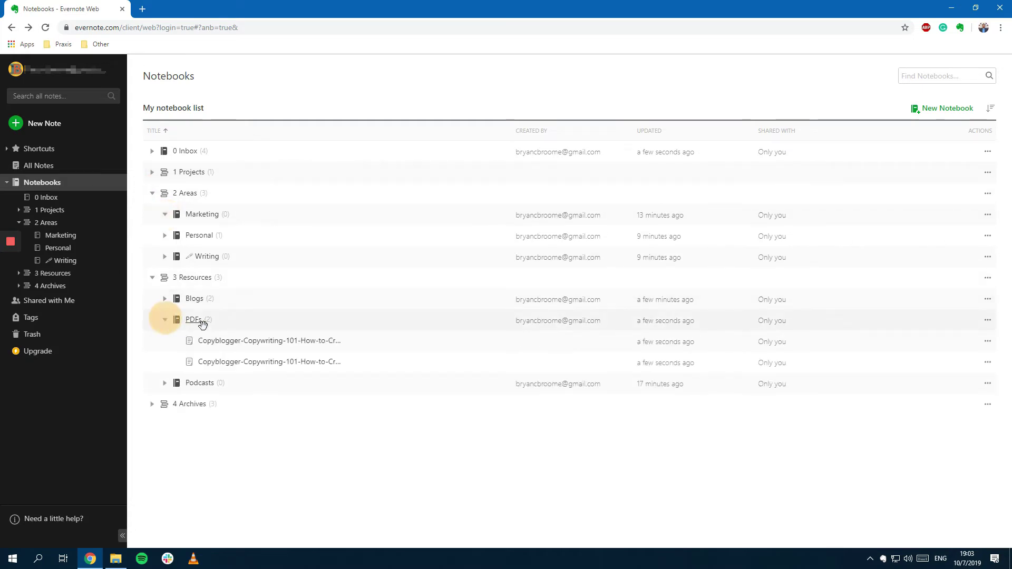
drag(369, 343, 251, 212)
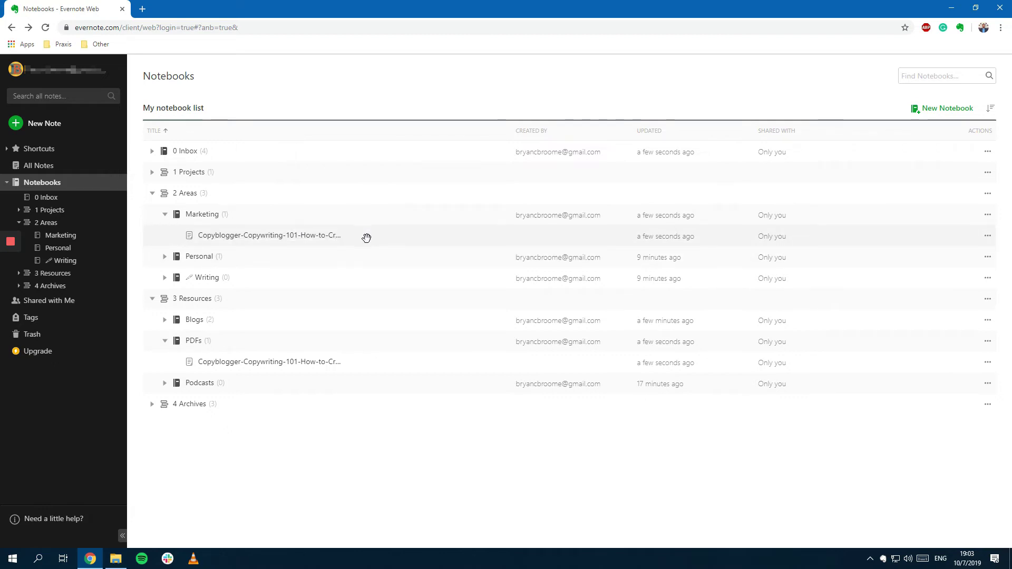
click(152, 173)
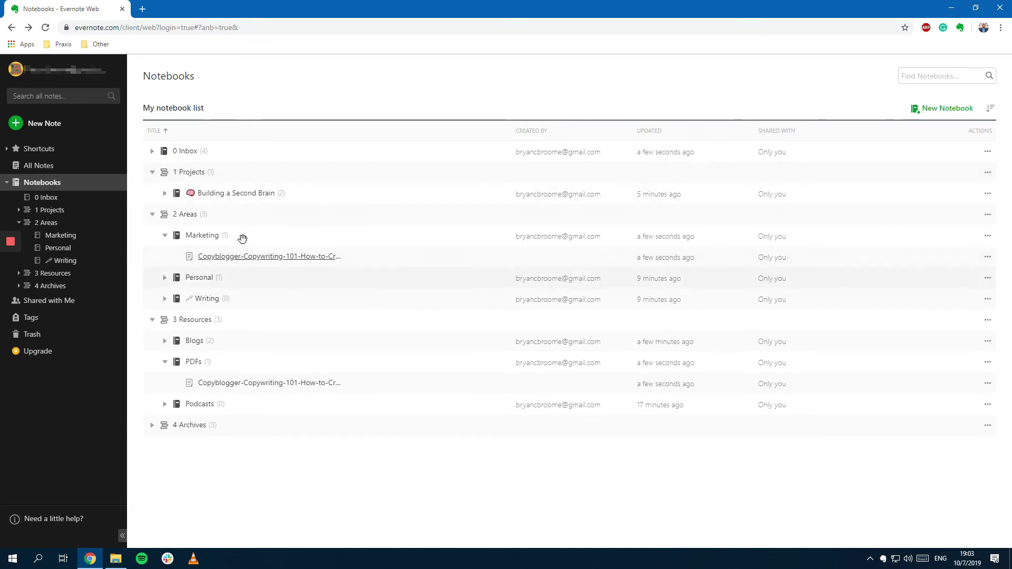
click(221, 174)
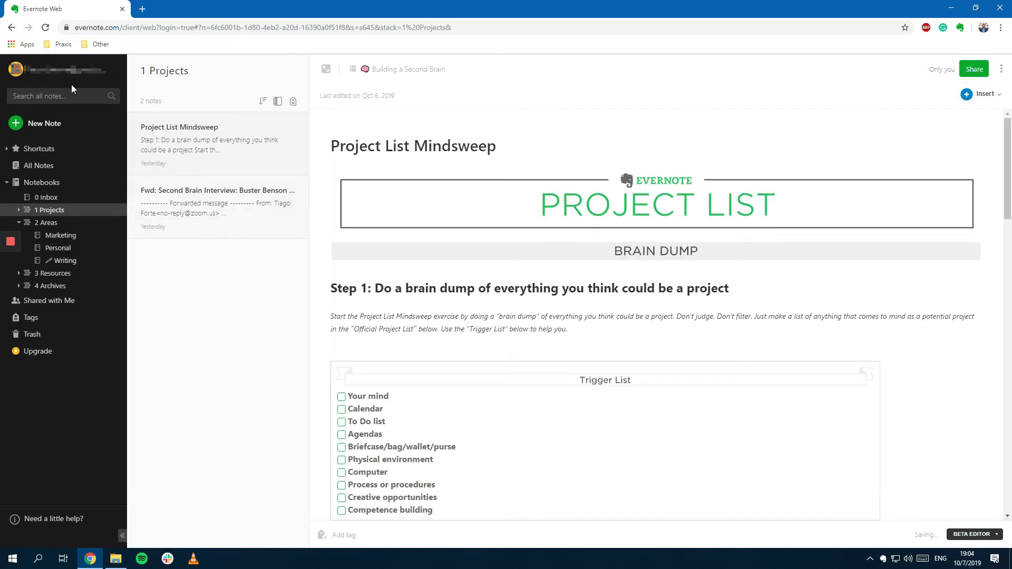
click(11, 27)
click(43, 183)
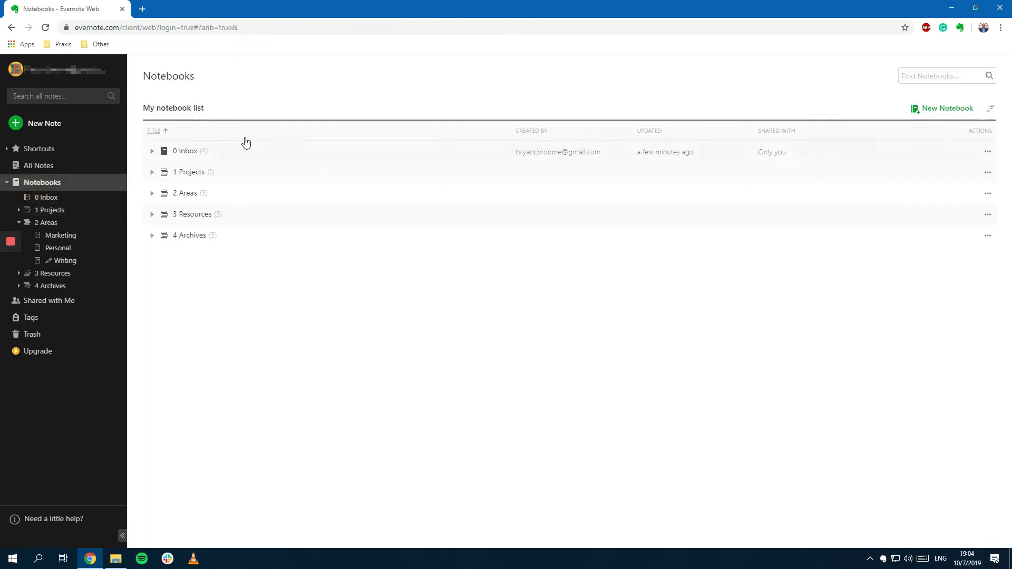
Expand every stack and the Inbox, then file the christianity and politics note into Writing
click(152, 235)
click(152, 215)
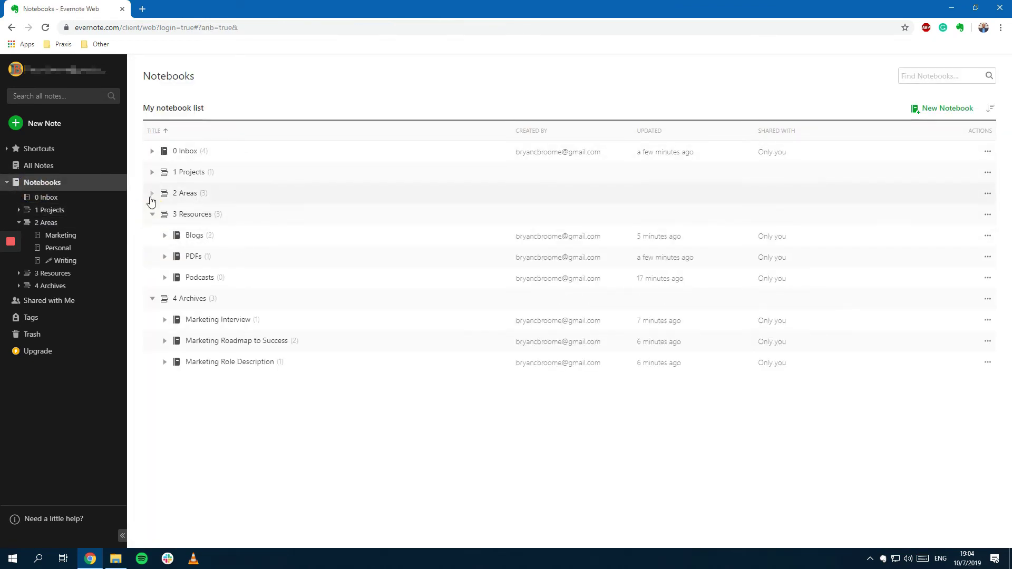
click(152, 193)
click(152, 172)
click(152, 151)
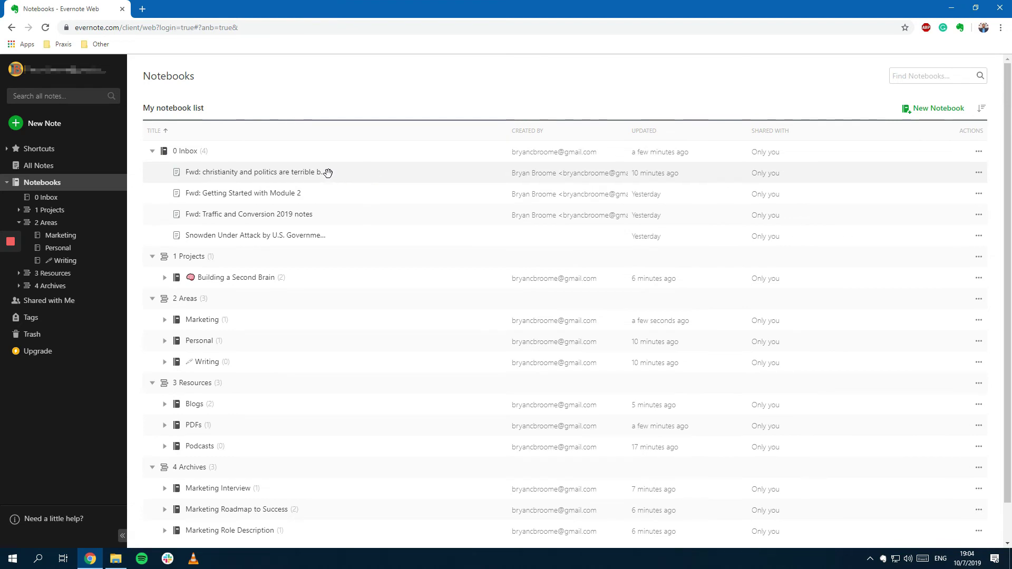
drag(327, 173, 189, 364)
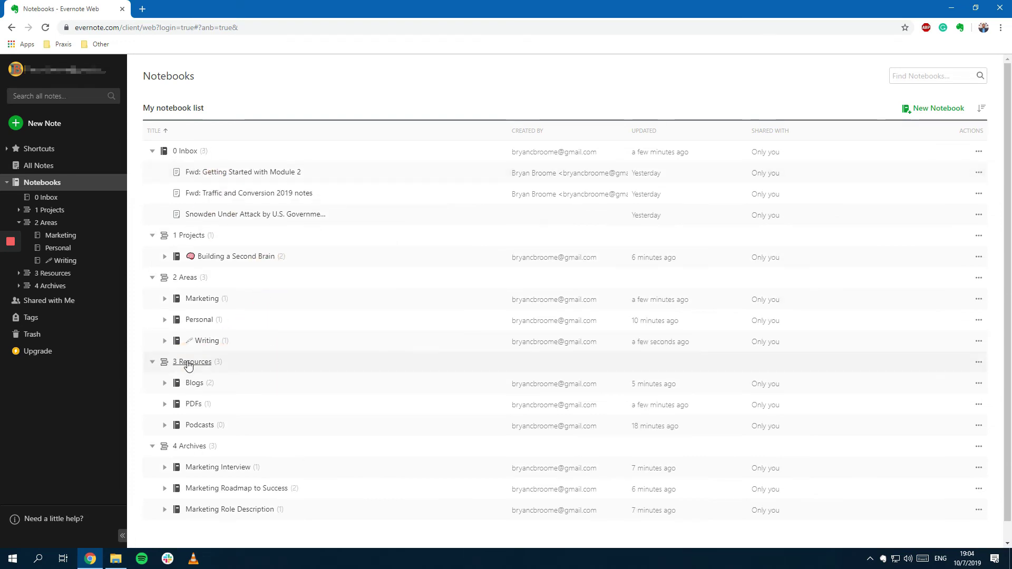
click(165, 342)
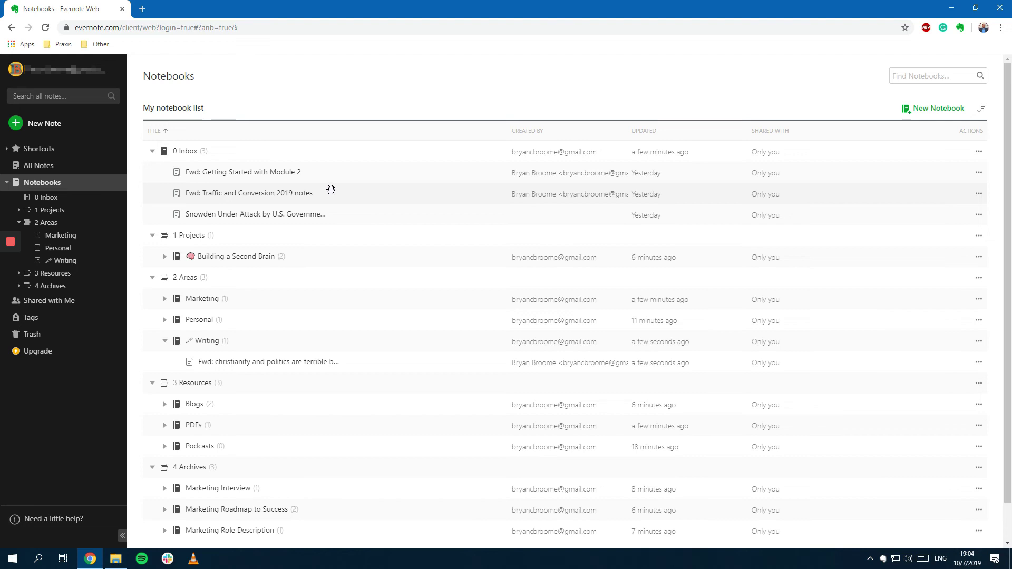
File Traffic and Conversion 2019 notes into PDFs and the Snowden note into Blogs, then start a new notebook
drag(331, 190, 223, 428)
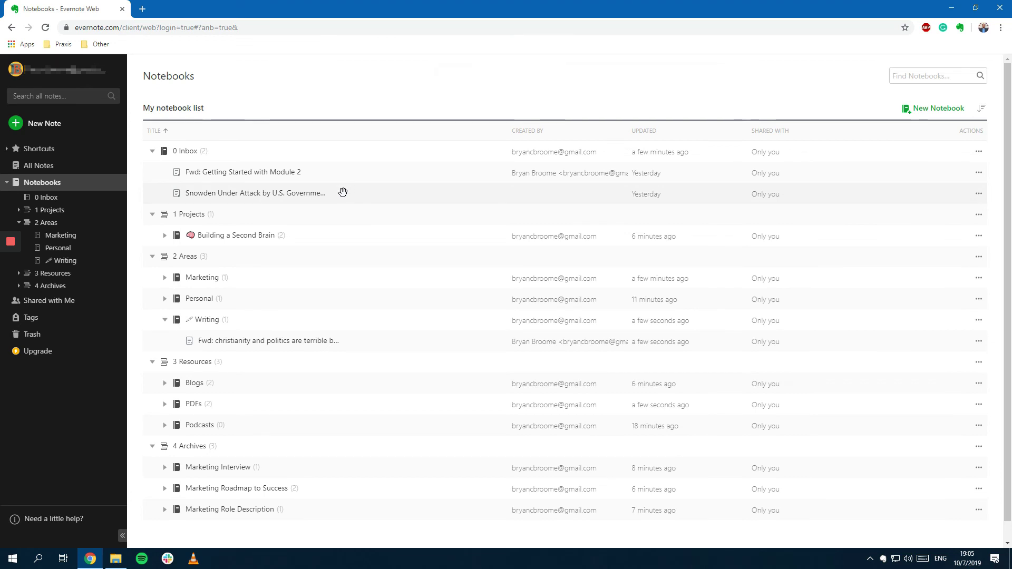
drag(343, 191, 215, 386)
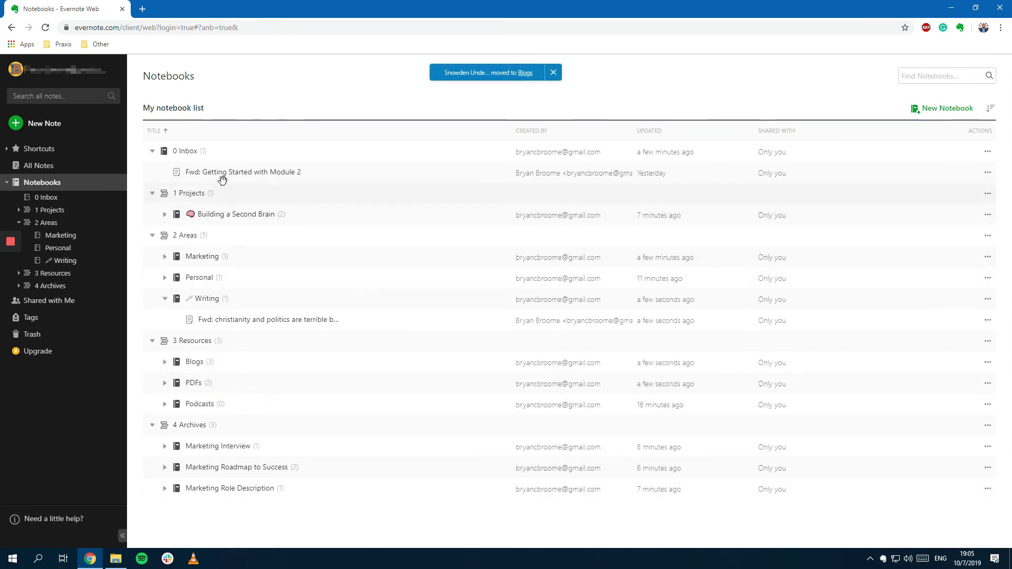
click(936, 109)
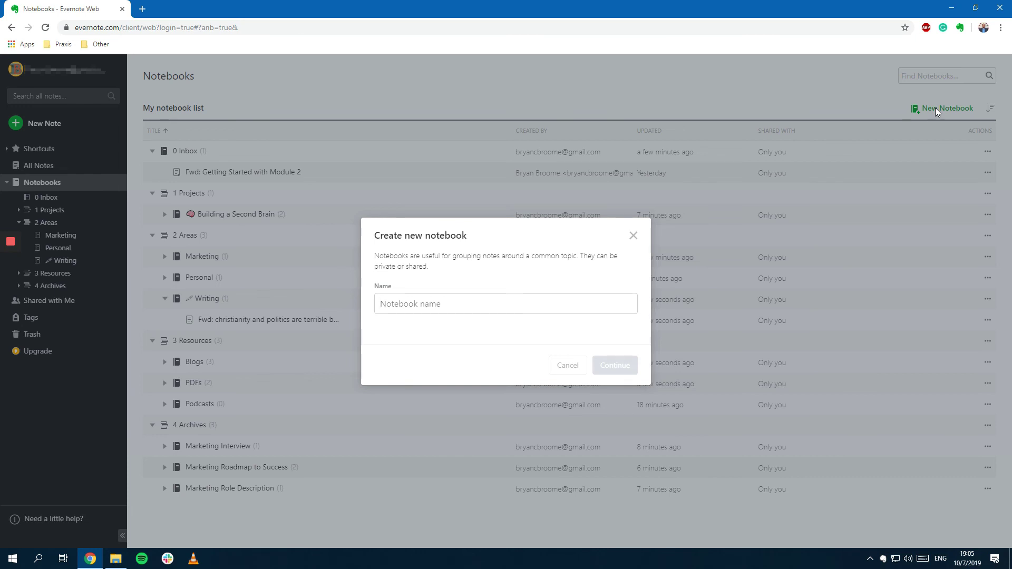
Cancel the new-notebook dialog and file 'Fwd: Getting Started with Module 2' into Building a Second Brain
key(Escape)
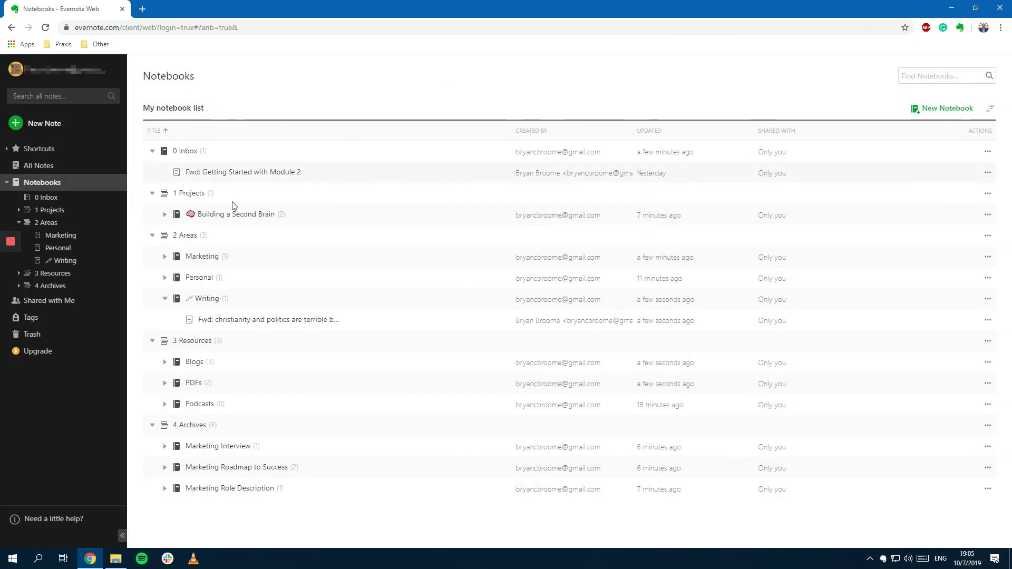
click(164, 215)
drag(314, 172, 315, 224)
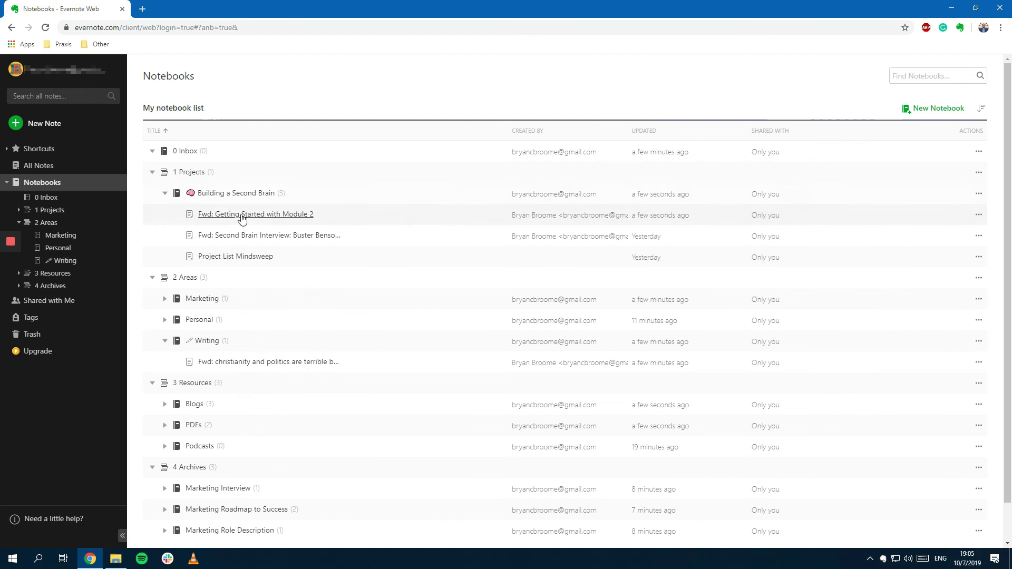
Collapse the 4 Archives, 3 Resources and 2 Areas stacks, then collapse and re-expand the empty Inbox
click(153, 469)
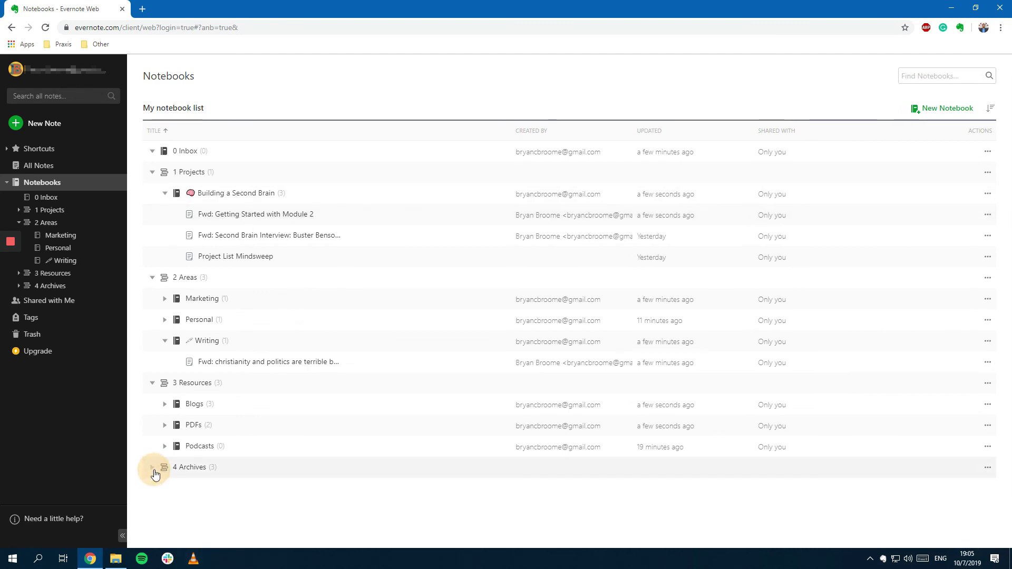
click(152, 384)
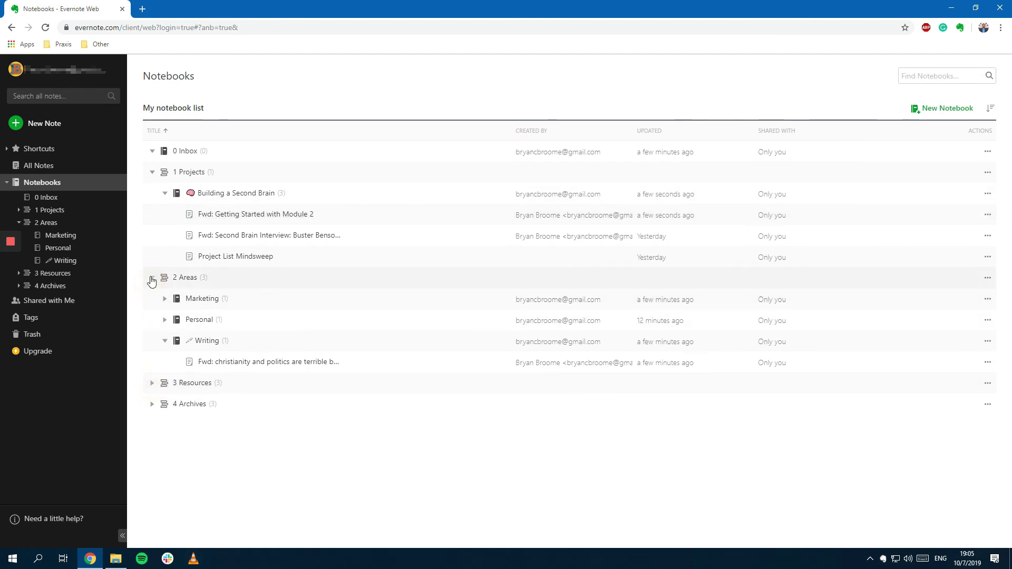
click(151, 279)
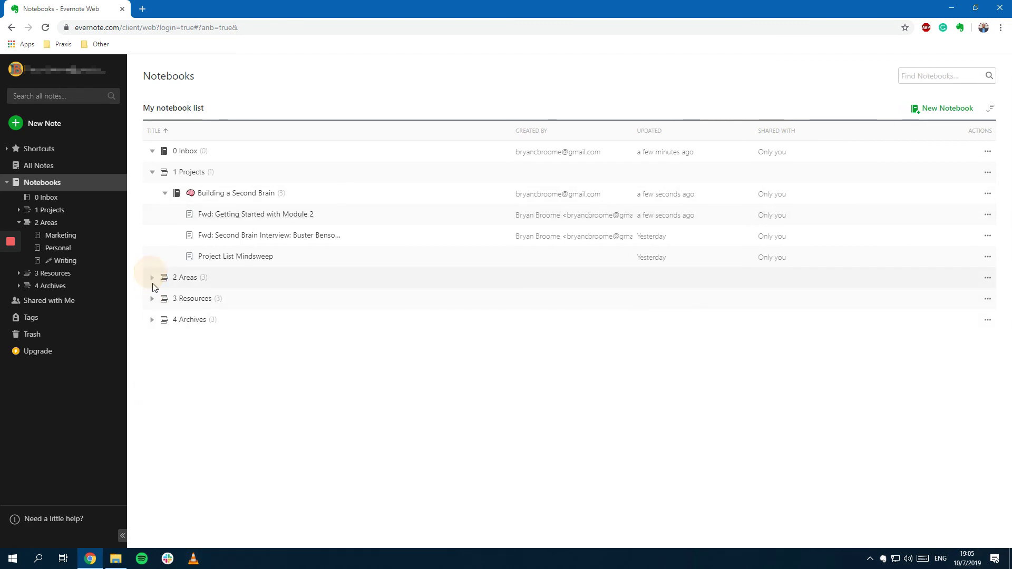
click(152, 151)
click(152, 151)
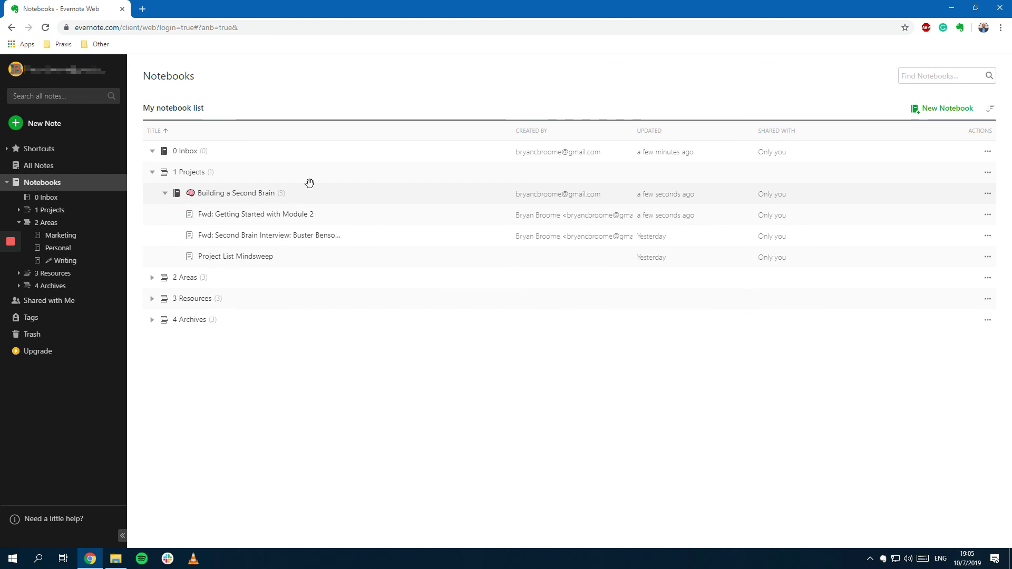
drag(321, 194, 238, 199)
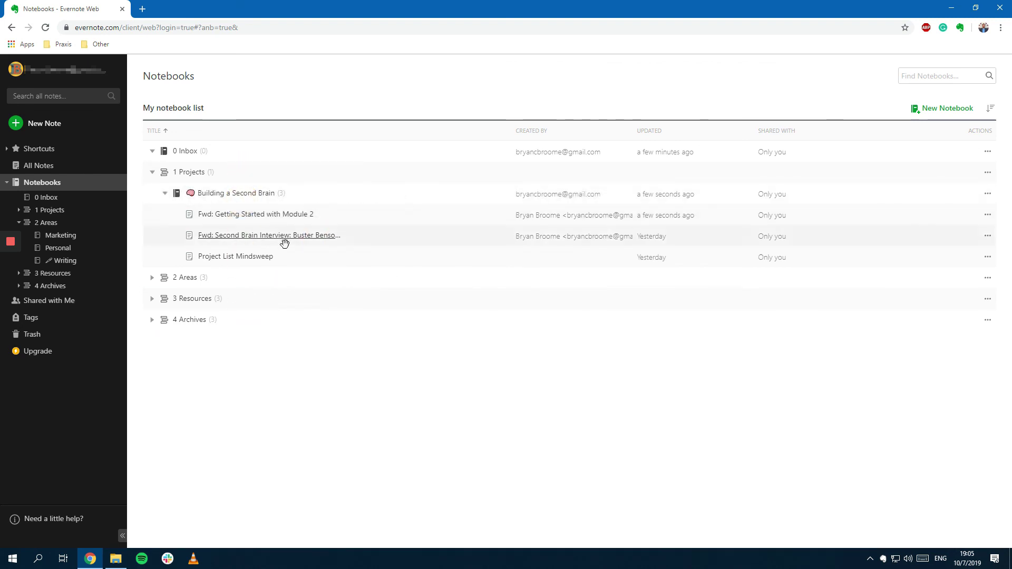